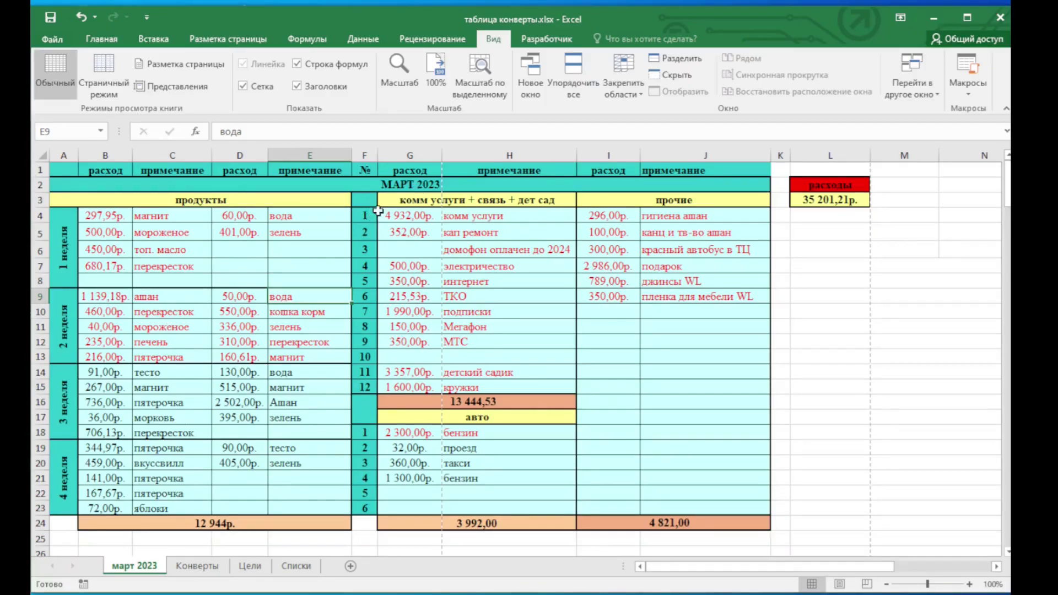
On the МАРТ 2023 sheet, check the total of the first-week product cost columns
{"action": "left_click", "coordinate": [411, 183]}
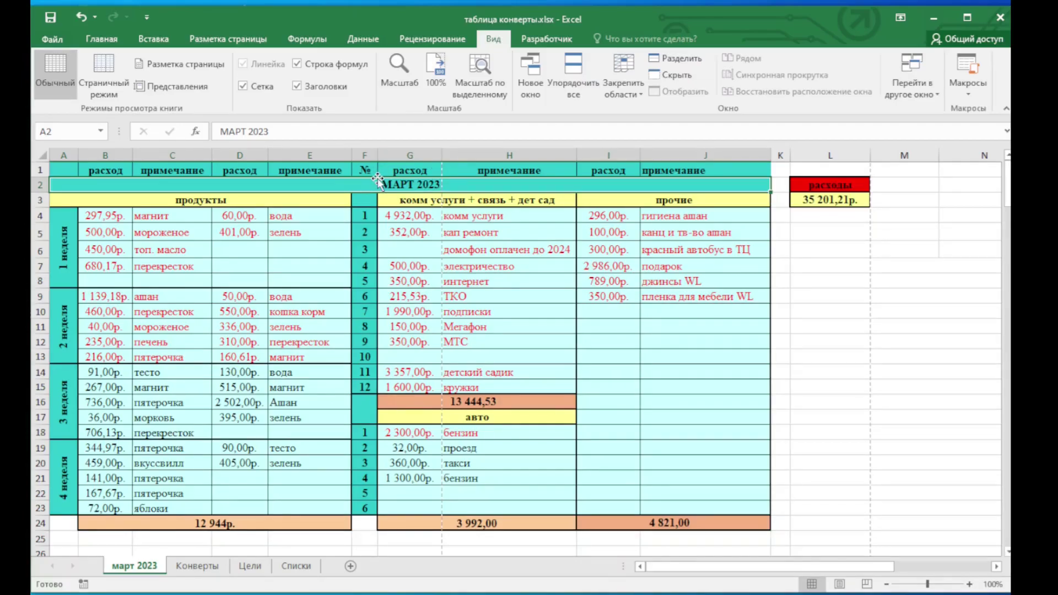
{"action": "left_click", "coordinate": [219, 202]}
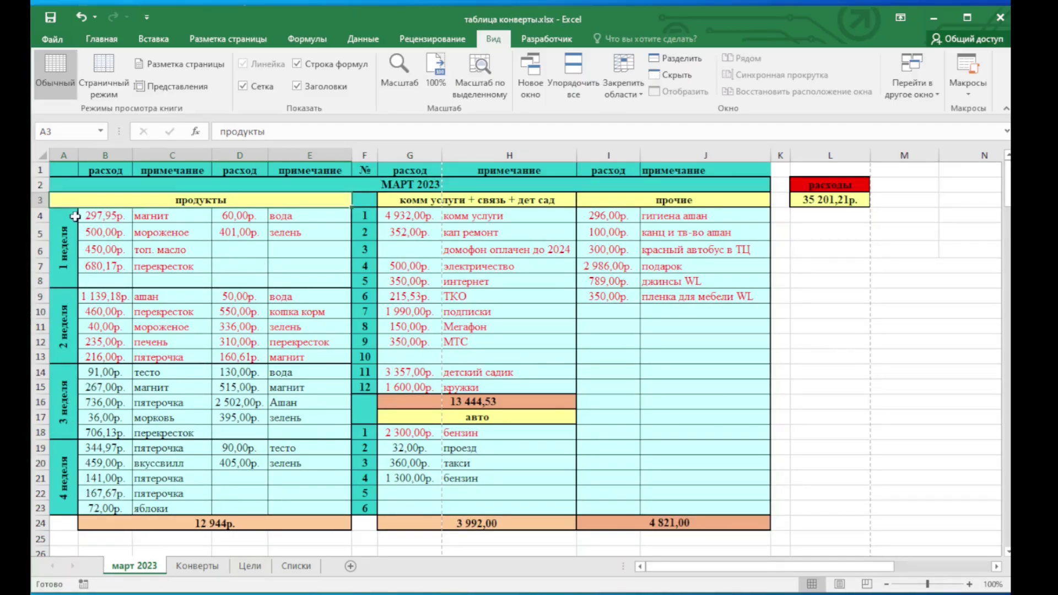
{"action": "left_click_drag", "start_coordinate": [75, 217], "coordinate": [102, 279]}
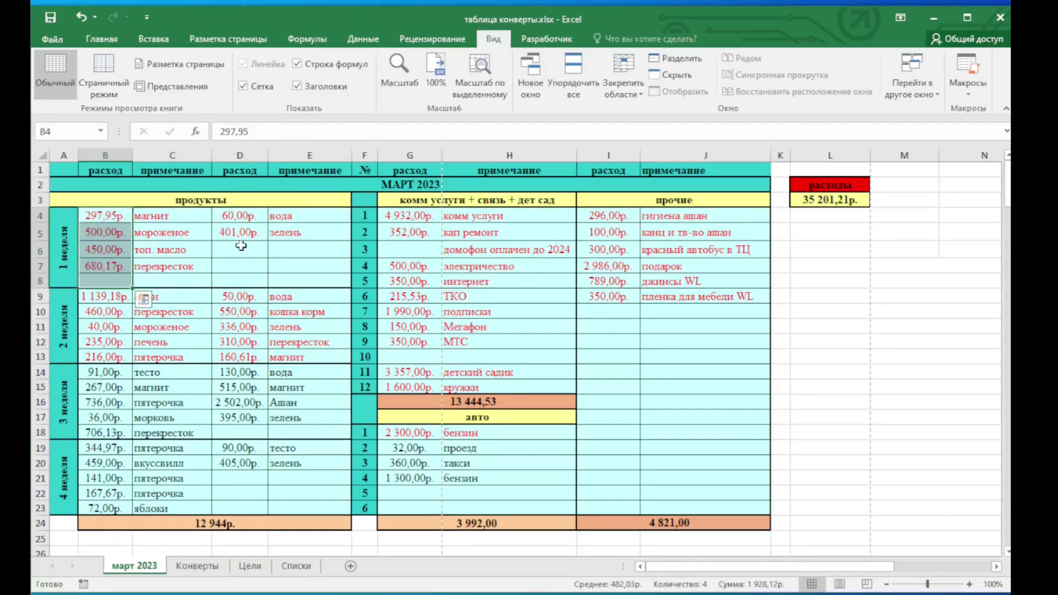
{"action": "left_click_drag", "start_coordinate": [241, 216], "coordinate": [246, 279], "text": "ctrl"}
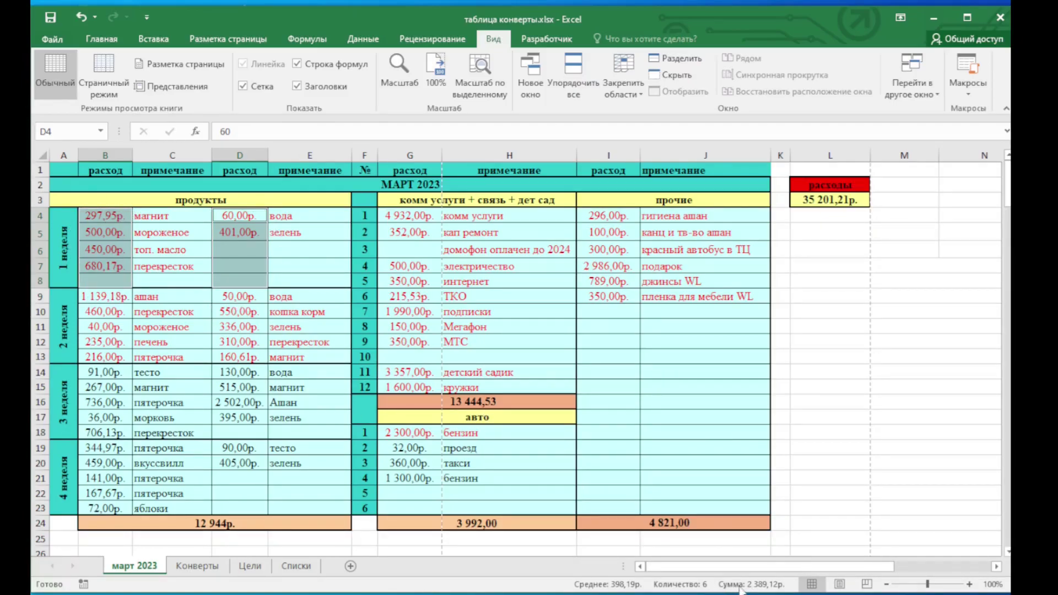
{"action": "left_click", "coordinate": [285, 256]}
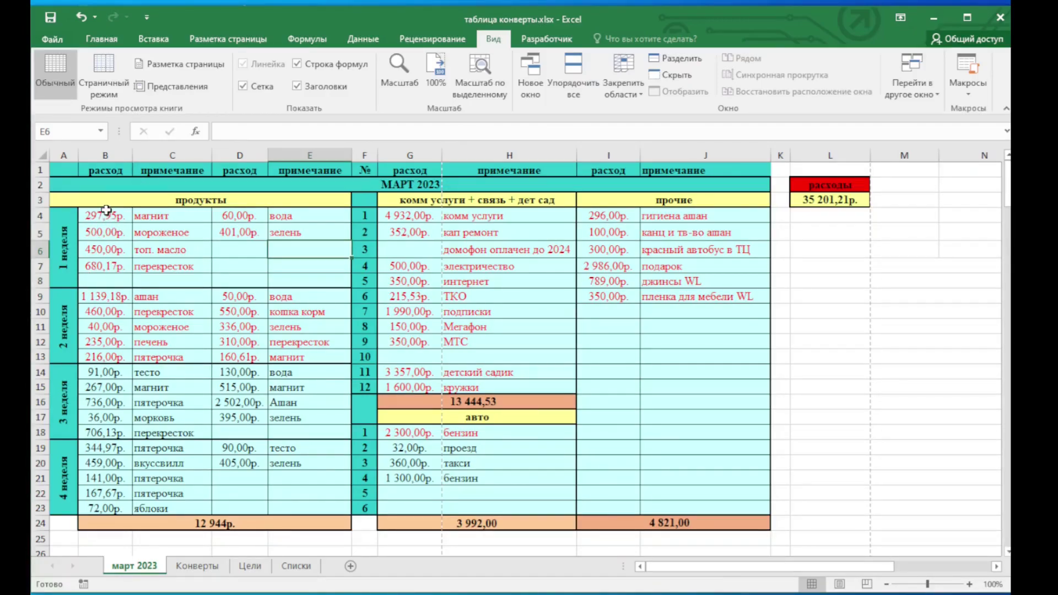
Check the sums of the product costs for weeks 1–2 across both cost columns
{"action": "left_click_drag", "start_coordinate": [105, 215], "coordinate": [105, 357]}
{"action": "left_click_drag", "start_coordinate": [242, 232], "coordinate": [248, 357]}
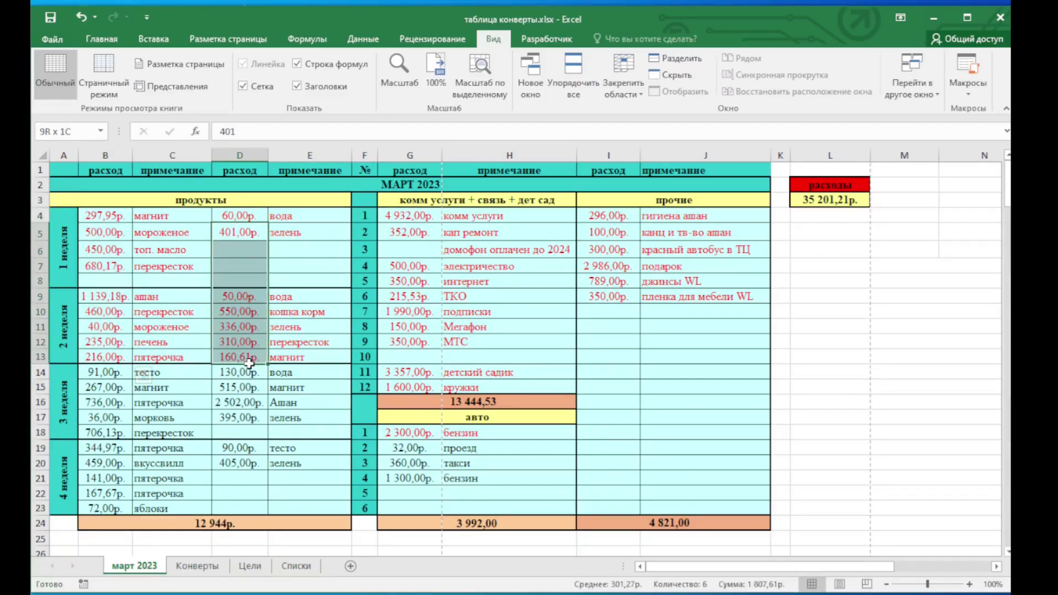
{"action": "left_click", "coordinate": [291, 271]}
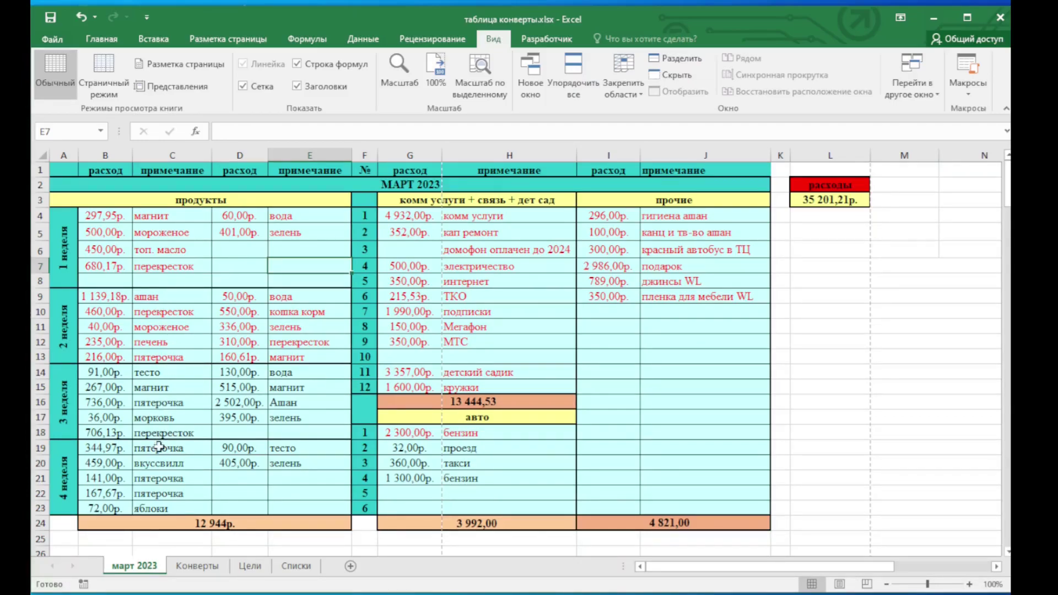
Inspect the formula behind the 12 944р. total, then switch to the Конверты sheet
{"action": "left_click", "coordinate": [229, 527]}
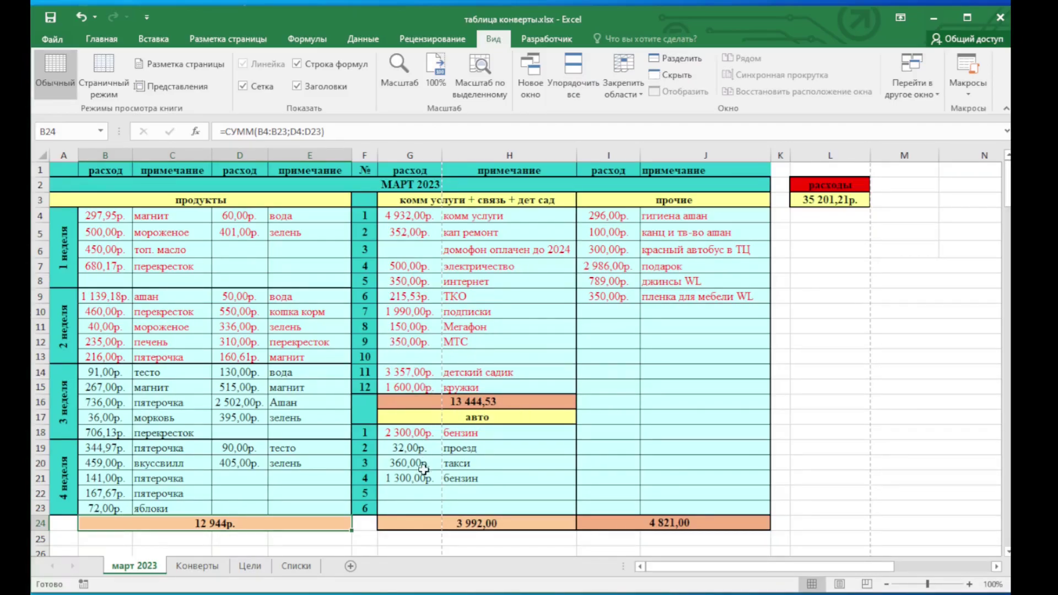
{"action": "left_click", "coordinate": [621, 329]}
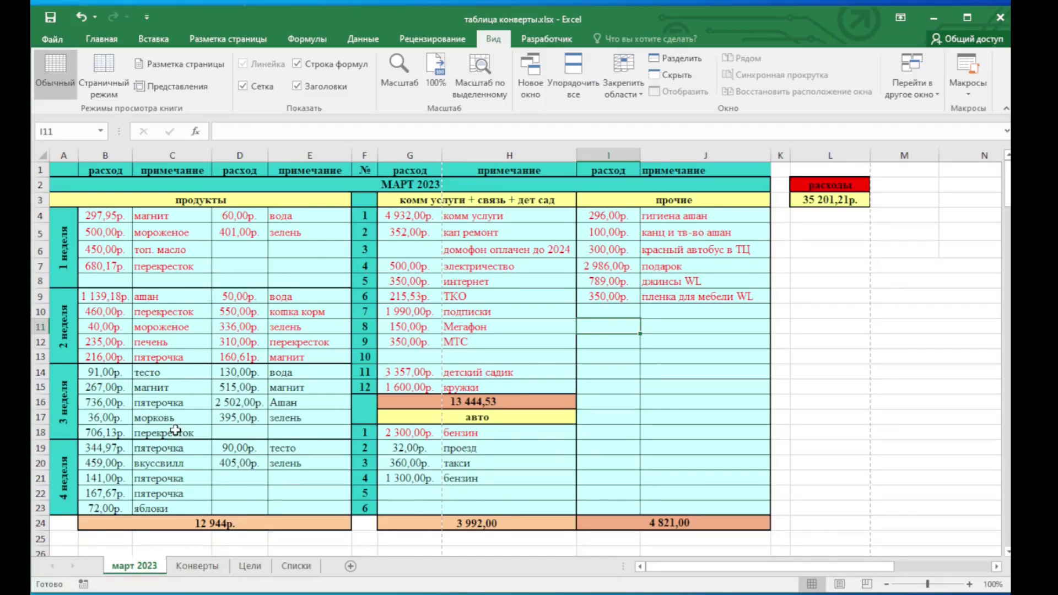
{"action": "left_click", "coordinate": [196, 568]}
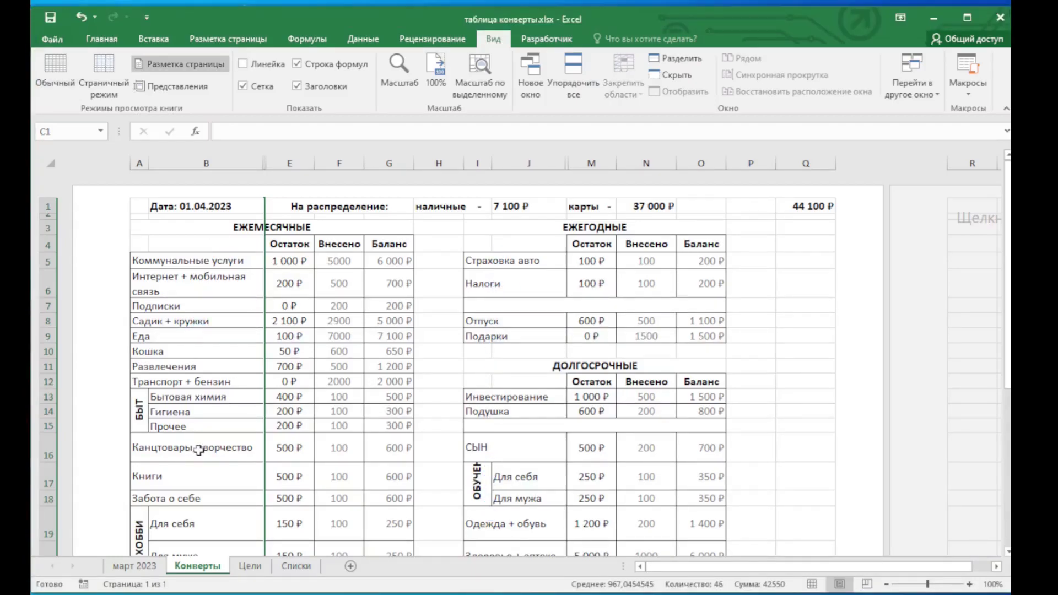
Unhide the Траты column and then the 15/03 column with Показать from the column menu
{"action": "right_click", "coordinate": [262, 164]}
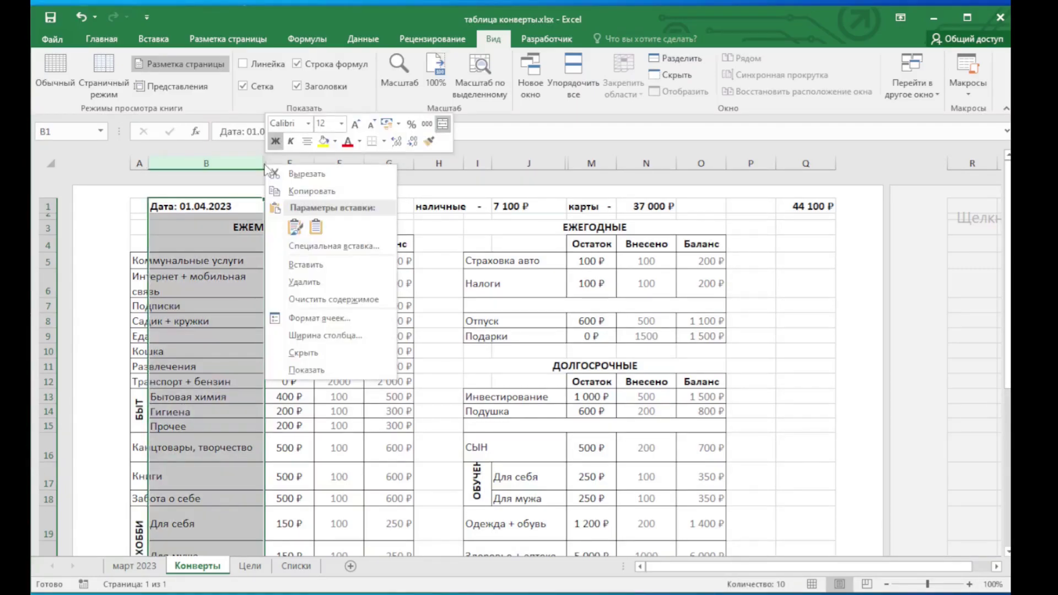
{"action": "left_click", "coordinate": [264, 164]}
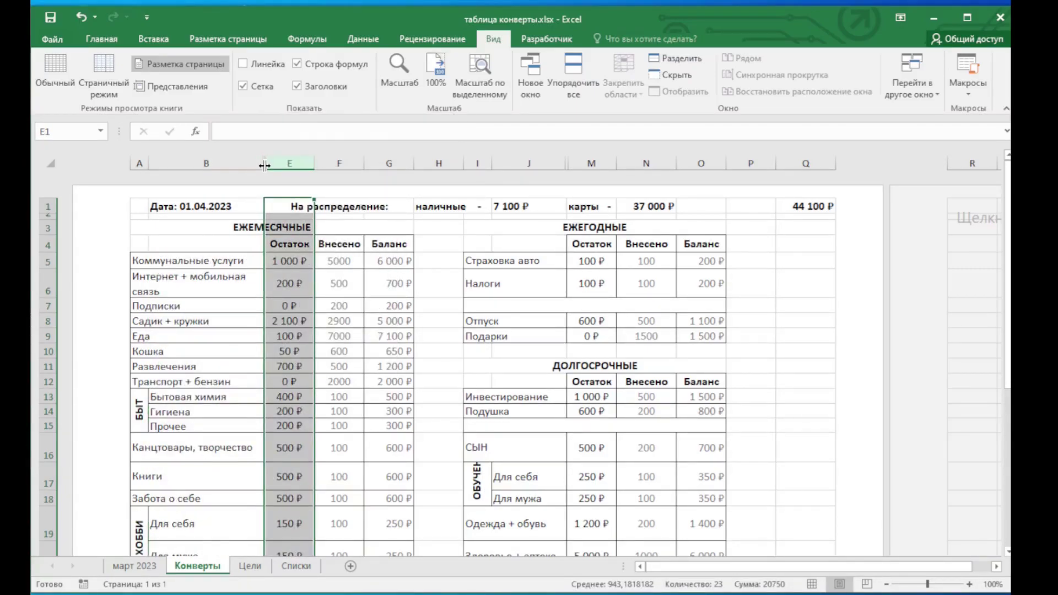
{"action": "right_click", "coordinate": [265, 164]}
{"action": "left_click", "coordinate": [307, 372]}
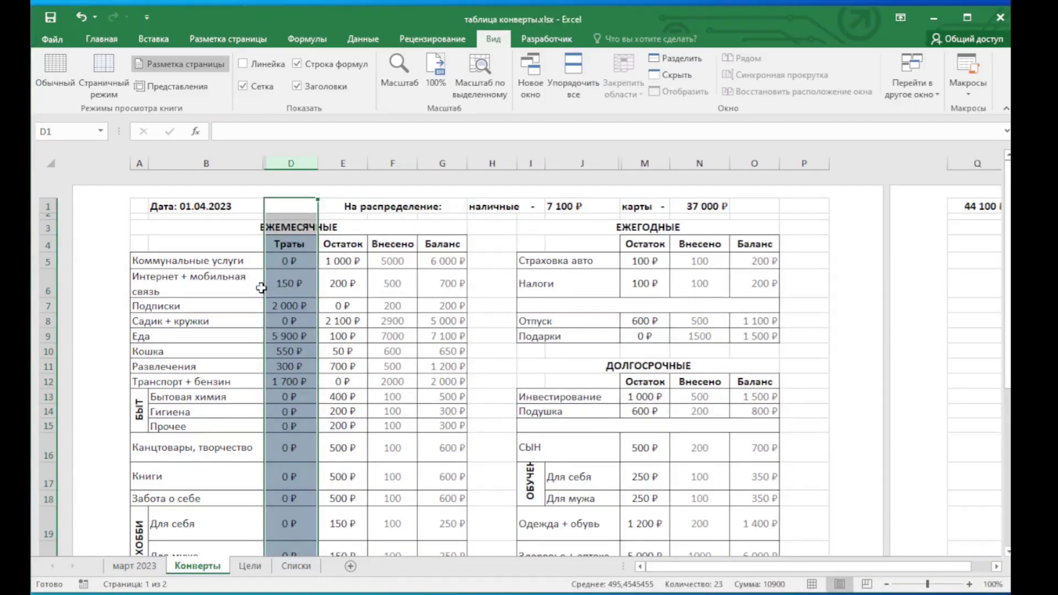
{"action": "right_click", "coordinate": [268, 166]}
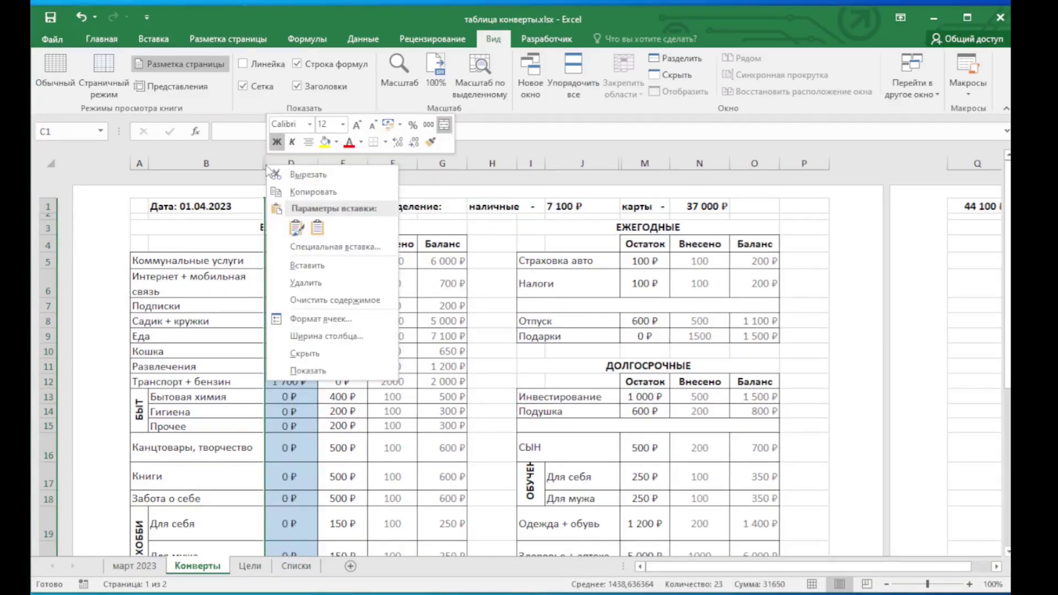
{"action": "left_click", "coordinate": [310, 370]}
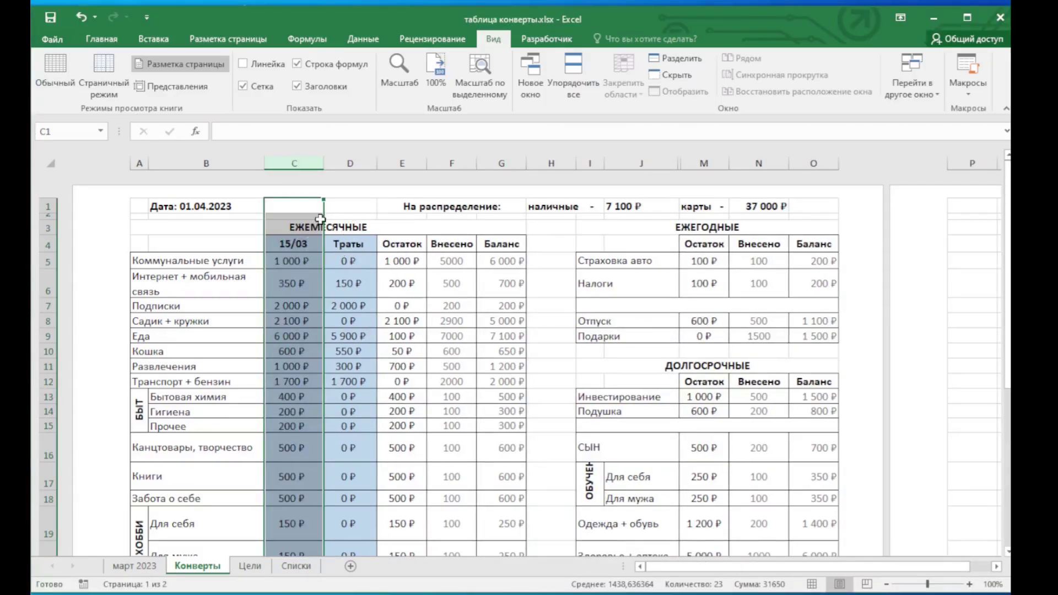
{"action": "left_click", "coordinate": [301, 246]}
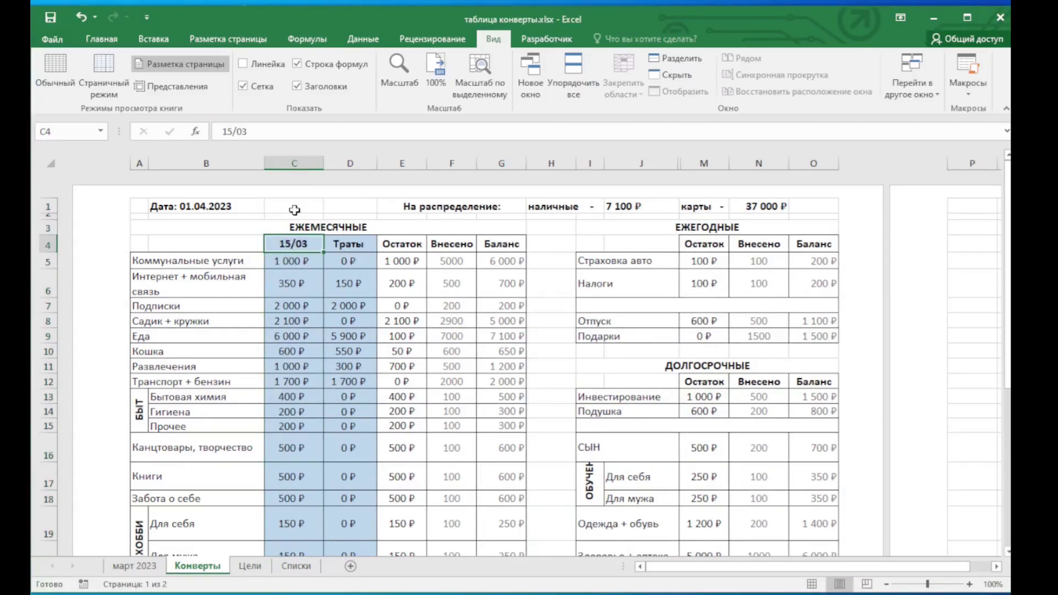
{"action": "left_click", "coordinate": [293, 263]}
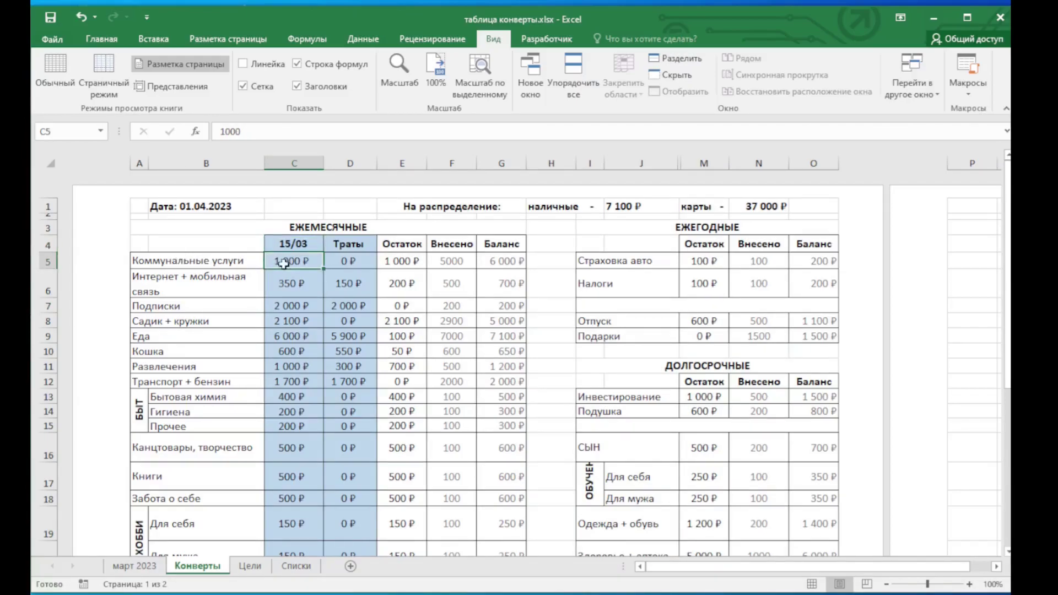
{"action": "left_click", "coordinate": [342, 262]}
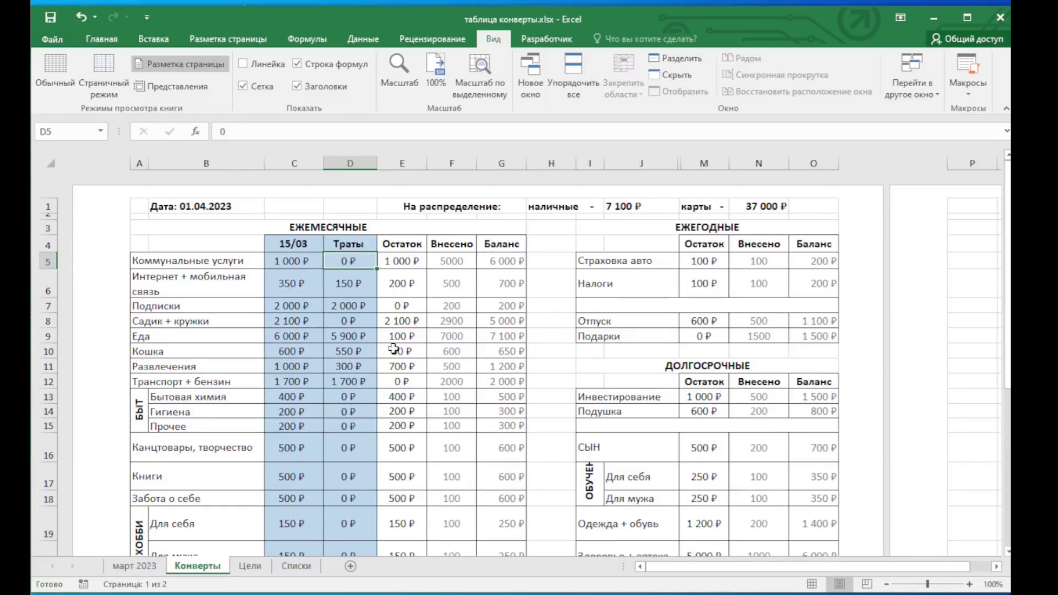
{"action": "left_click", "coordinate": [383, 260]}
{"action": "left_click", "coordinate": [241, 131]}
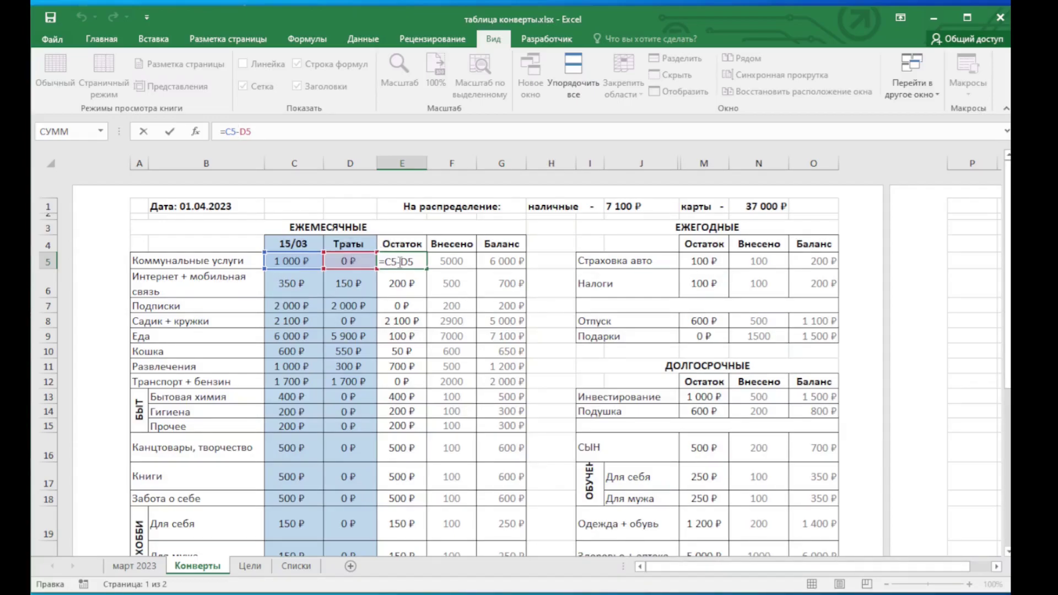
{"action": "key", "text": "Return"}
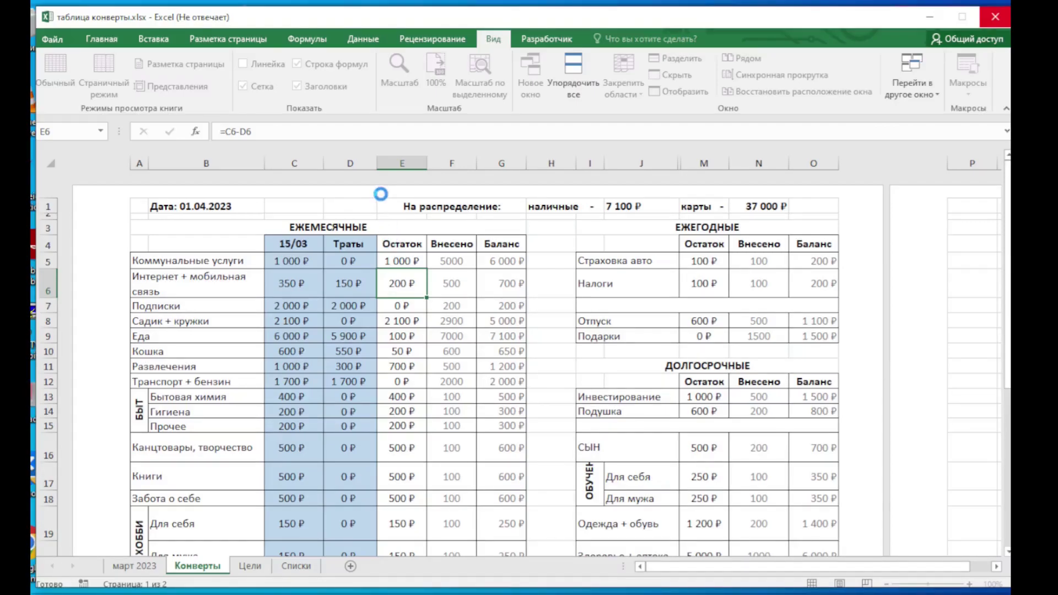
Select the 15/03 and Траты columns (C–D) and hide them with Скрыть
{"action": "mouse_move", "coordinate": [294, 163]}
{"action": "left_mouse_down"}
{"action": "mouse_move", "coordinate": [351, 164]}
{"action": "mouse_move", "coordinate": [308, 156]}
{"action": "left_mouse_up"}
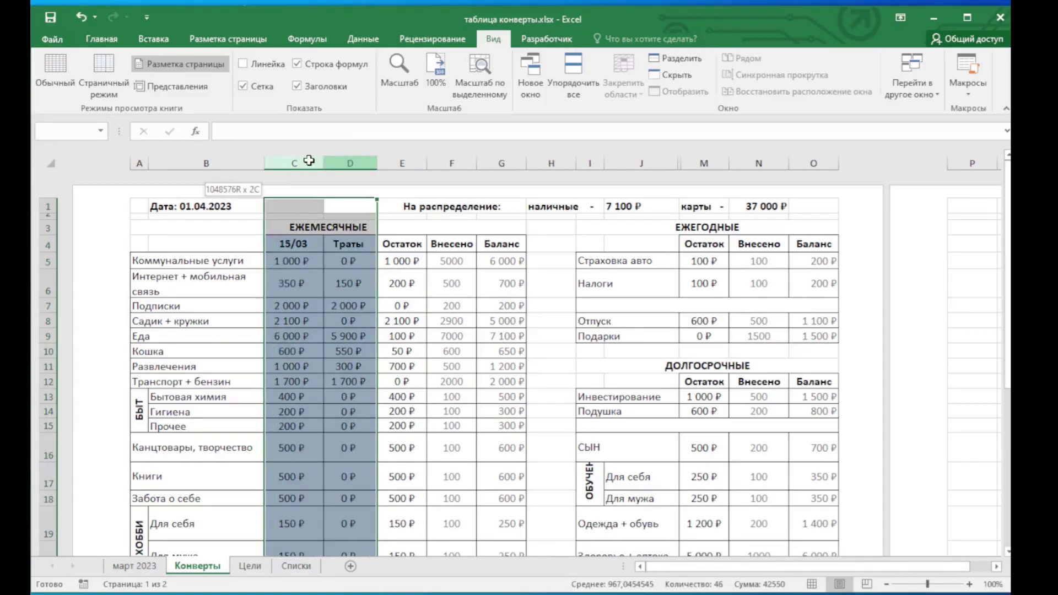
{"action": "right_click", "coordinate": [308, 160]}
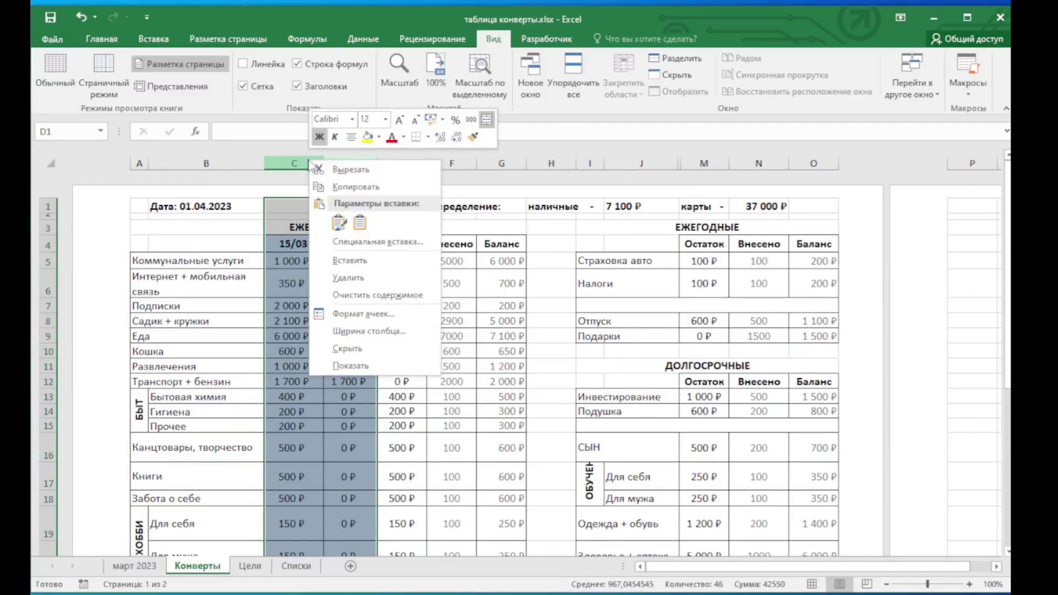
{"action": "left_click", "coordinate": [352, 349]}
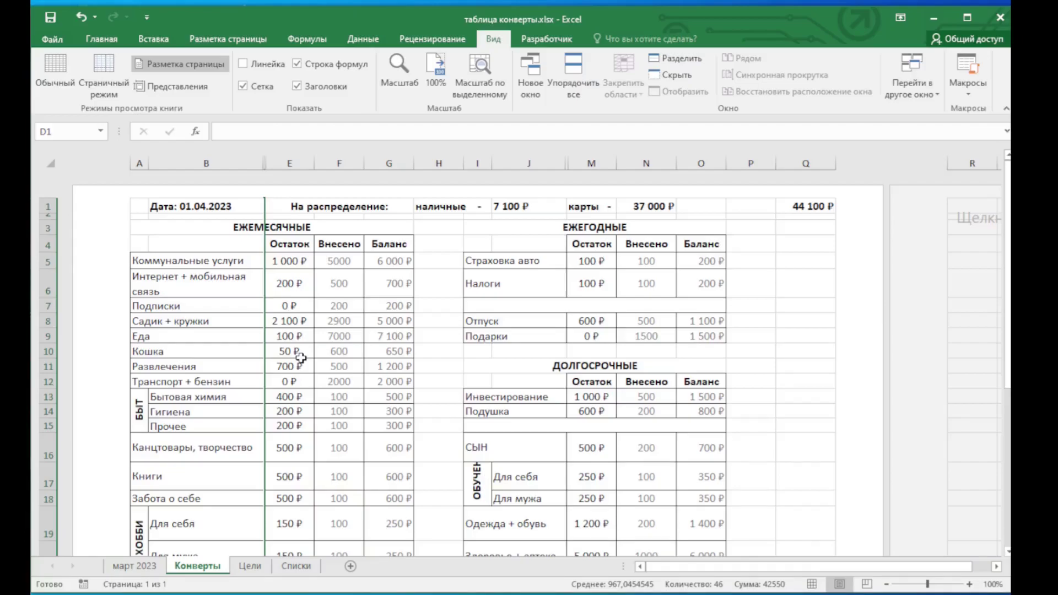
Go back to the март 2023 sheet, where total expenses are 35 201,21р
{"action": "left_click", "coordinate": [149, 568]}
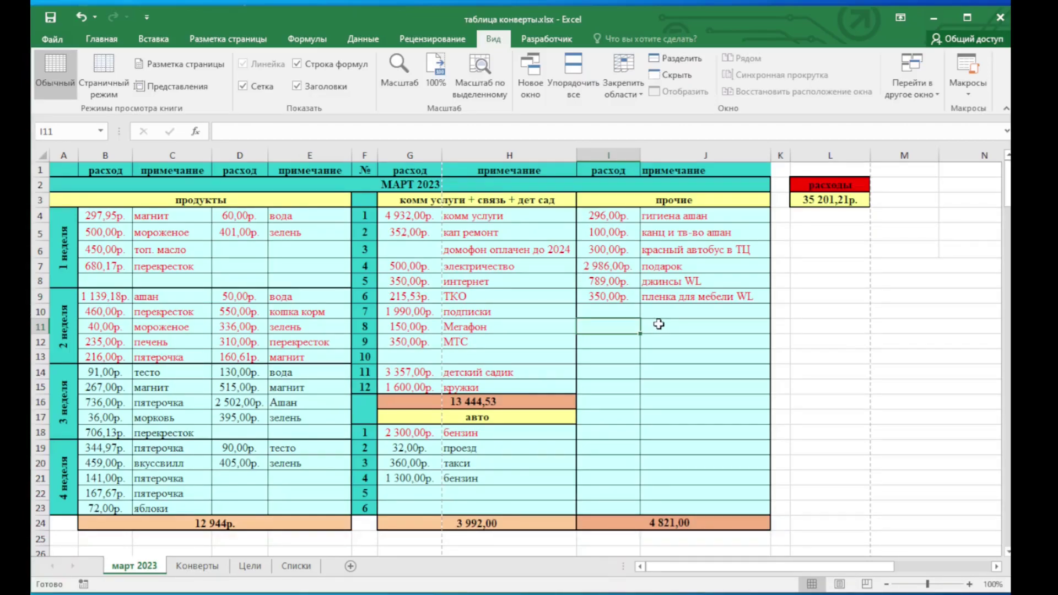
{"action": "left_click", "coordinate": [660, 327]}
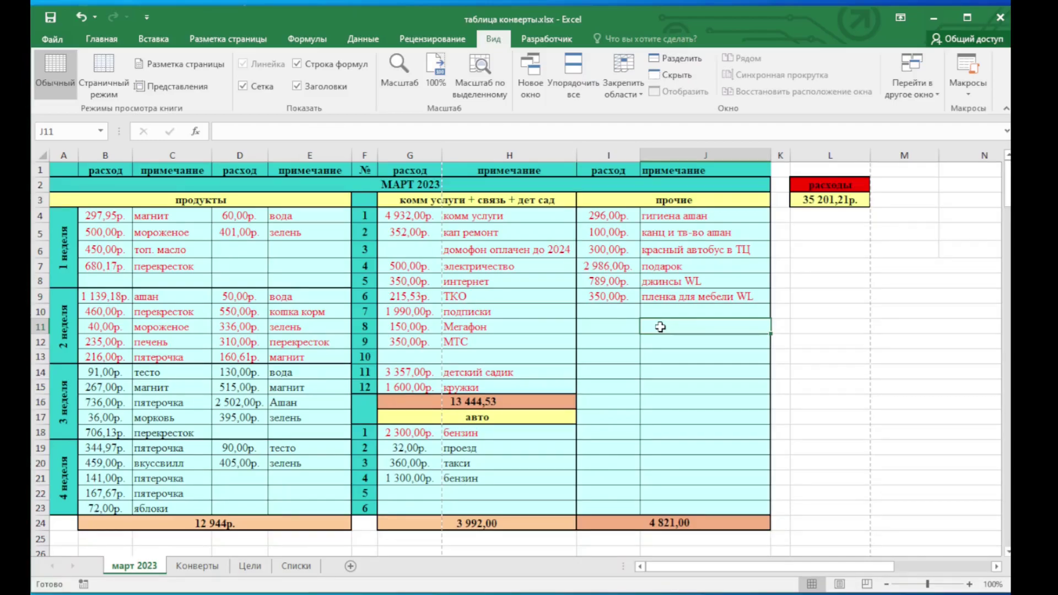